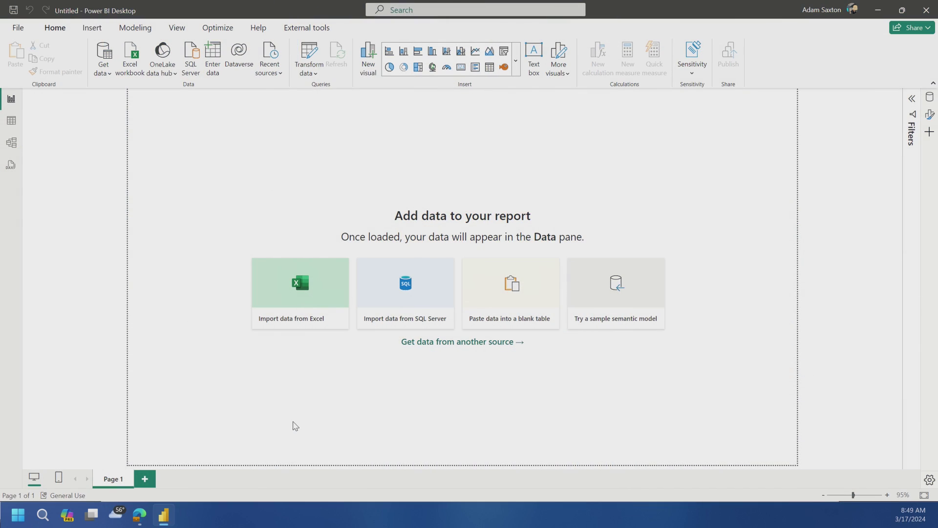
# - Show the OneLake data hub's Lakehouses list, including TaxiLakehouse and ziplakehouse
pyautogui.click(107, 72)
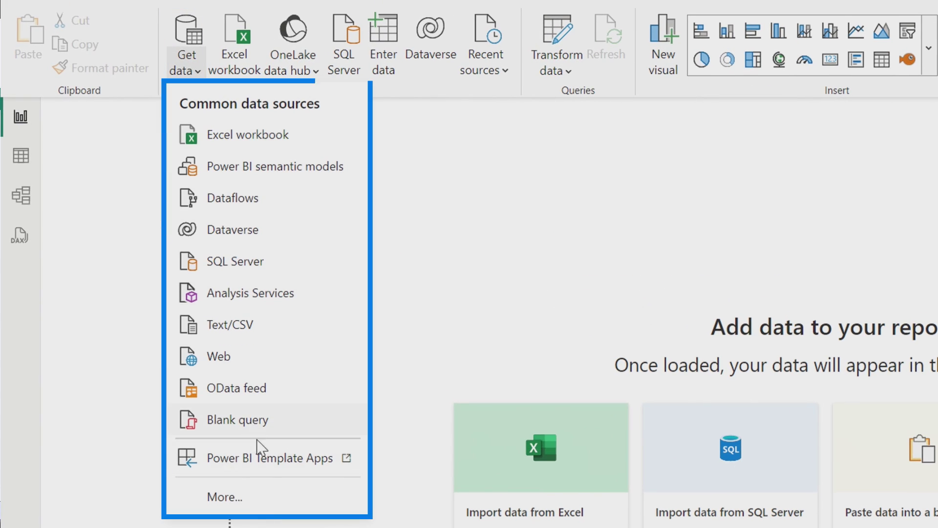
pyautogui.click(435, 280)
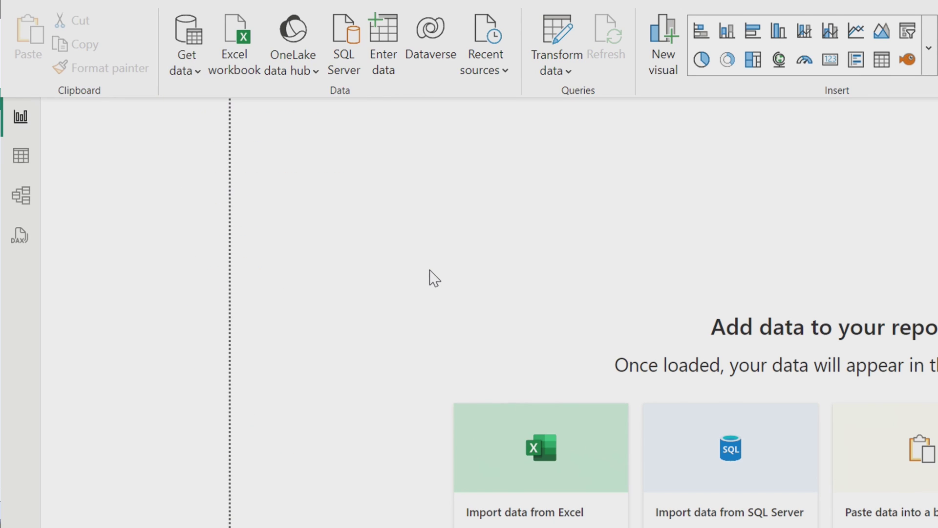
pyautogui.click(306, 72)
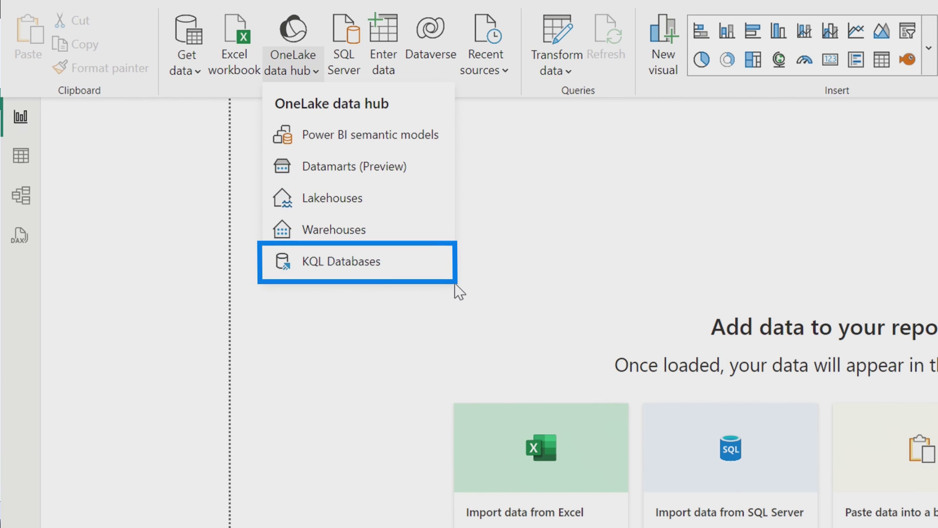
pyautogui.click(383, 201)
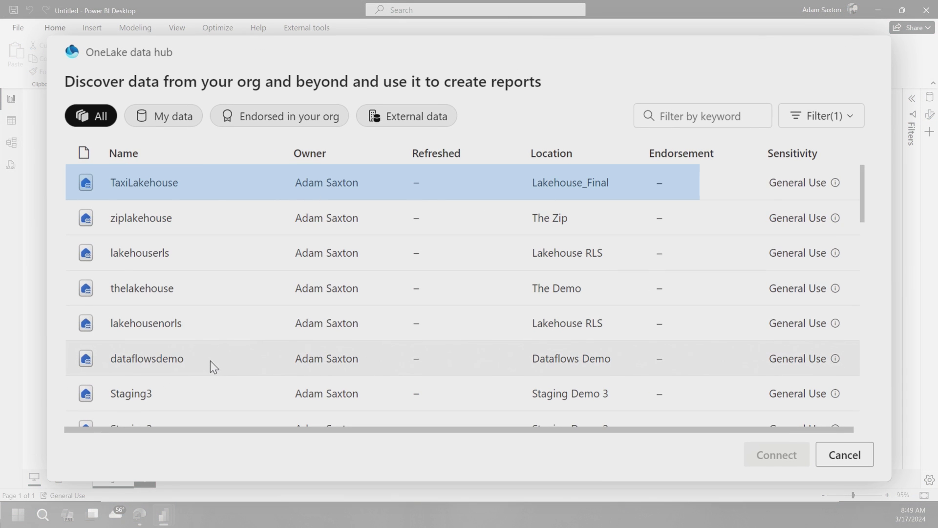
# - Select TaxiLakehouse in the OneLake data hub and connect to it directly
pyautogui.click(167, 187)
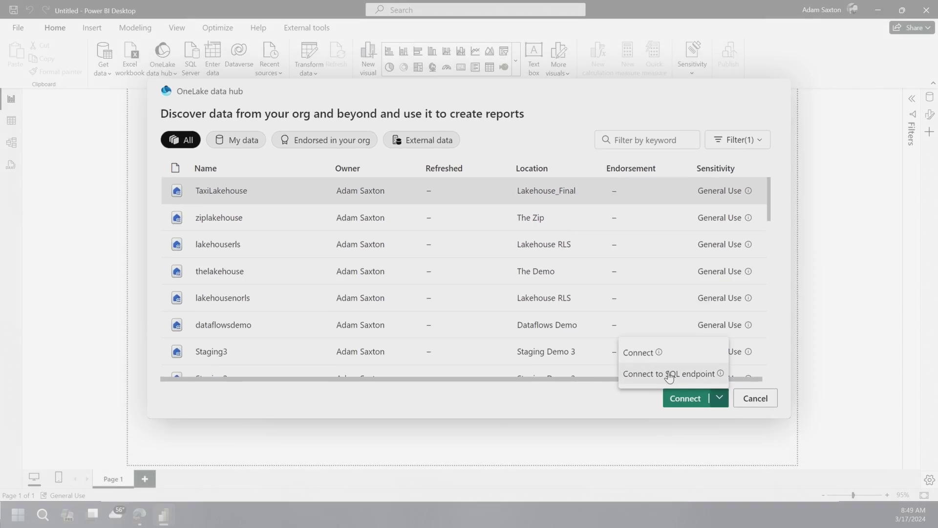
pyautogui.click(634, 344)
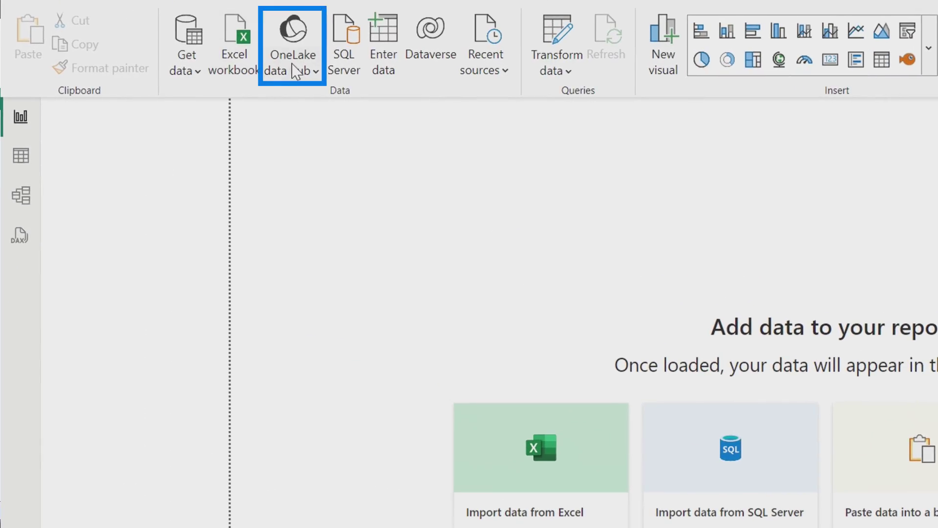
# - Select TheWarehouse2 from the OneLake Warehouses list and show its connection options
pyautogui.click(296, 71)
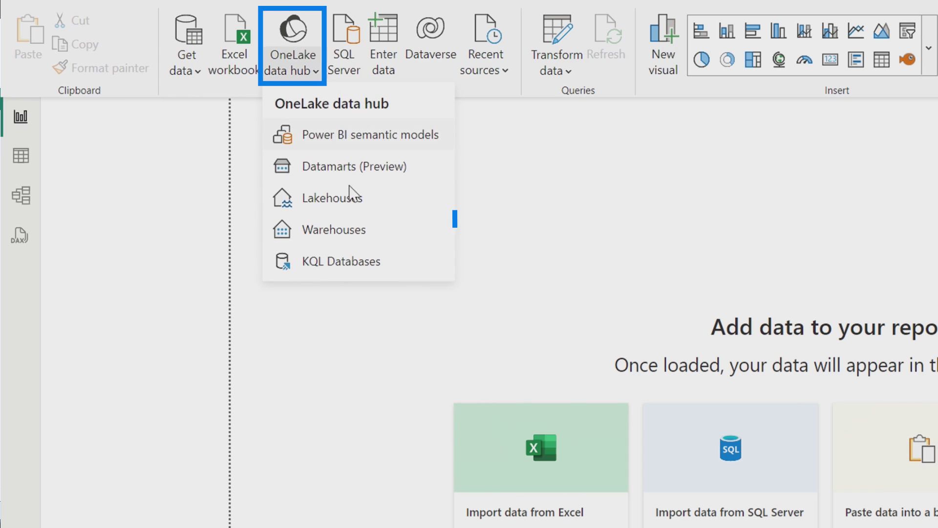
pyautogui.click(362, 231)
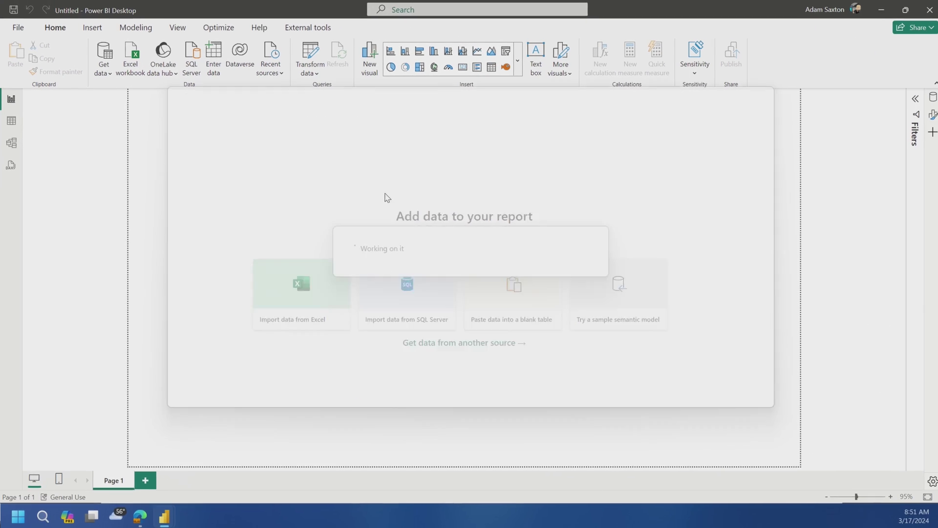
pyautogui.scroll(-5, 245, 331)
pyautogui.click(245, 332)
pyautogui.click(712, 393)
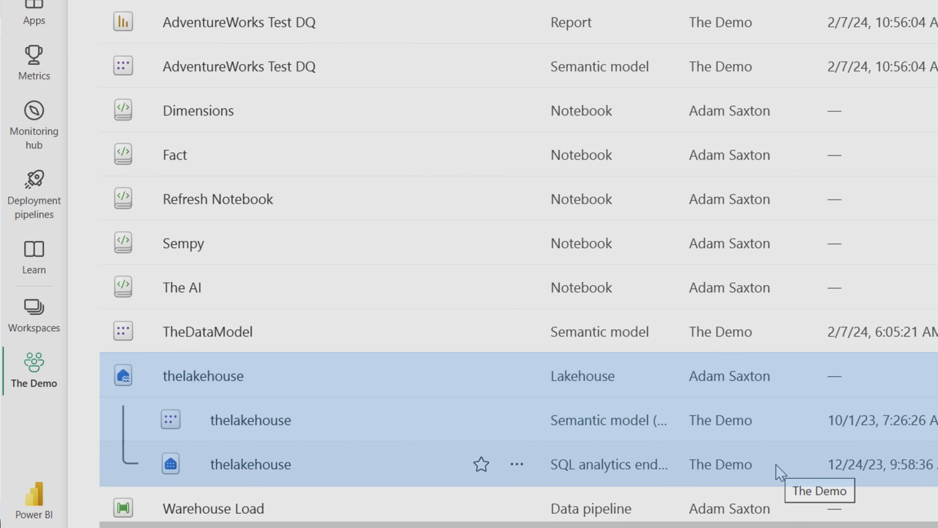
# - Copy the SQL connection string of thelakehouse's SQL analytics endpoint to the clipboard
pyautogui.click(516, 466)
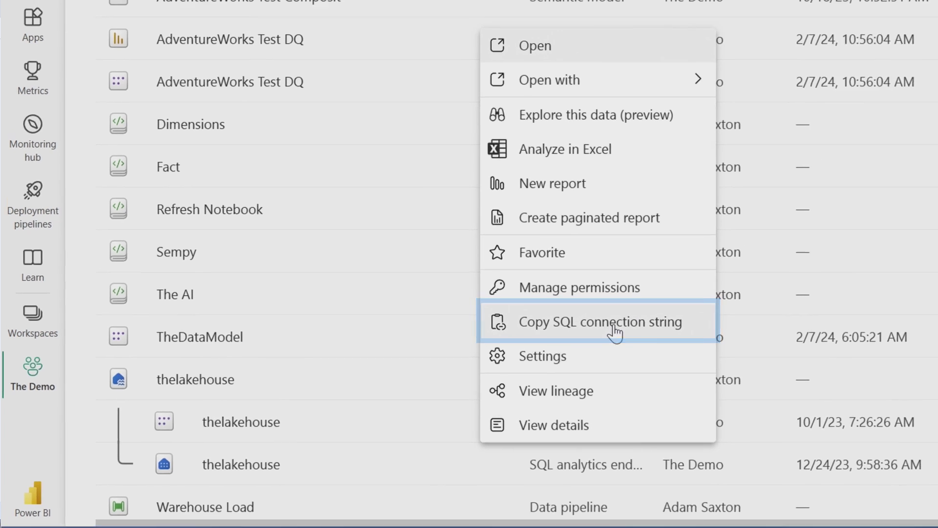
pyautogui.click(640, 317)
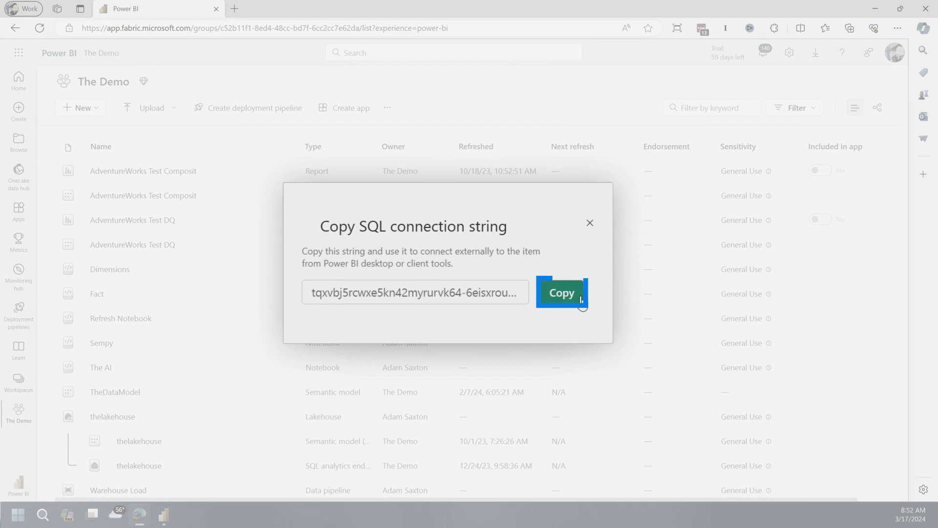
pyautogui.click(576, 303)
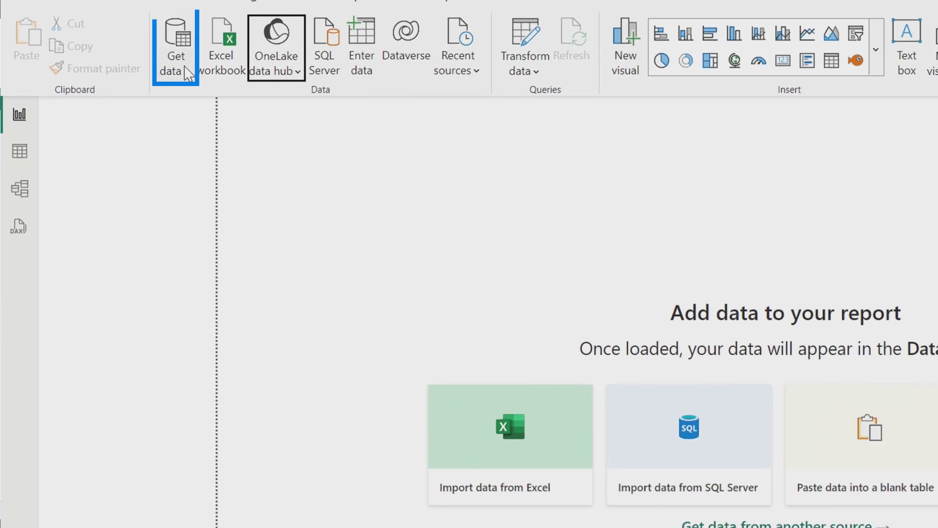
# - Connect via SQL Server using the pasted endpoint and database thelakehouse, then dismiss the query code view
pyautogui.click(178, 63)
pyautogui.click(238, 264)
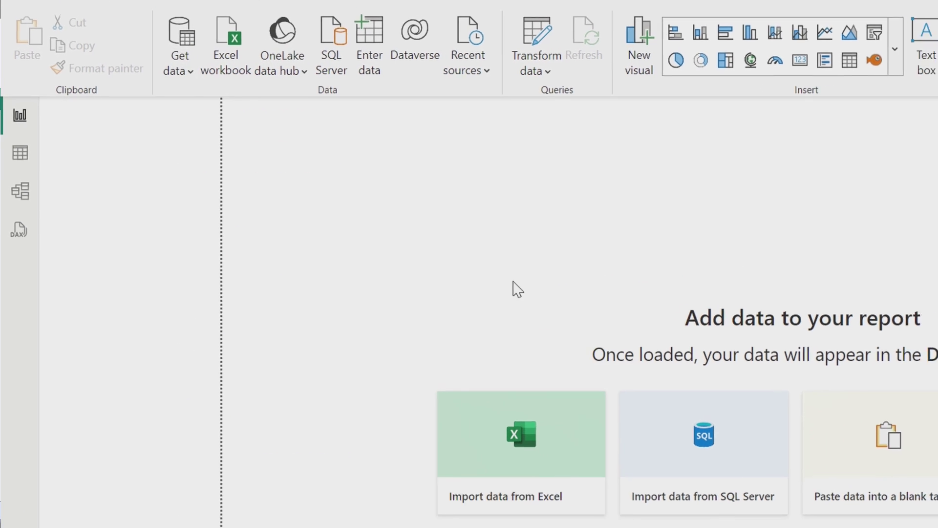
pyautogui.hotkey('ctrl', 'v')
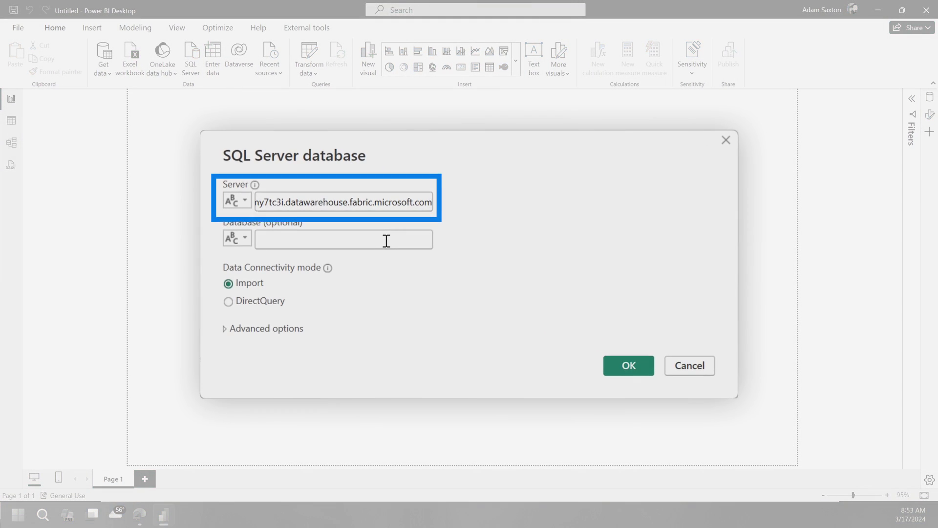
pyautogui.click(386, 240)
pyautogui.write('thelakehouse')
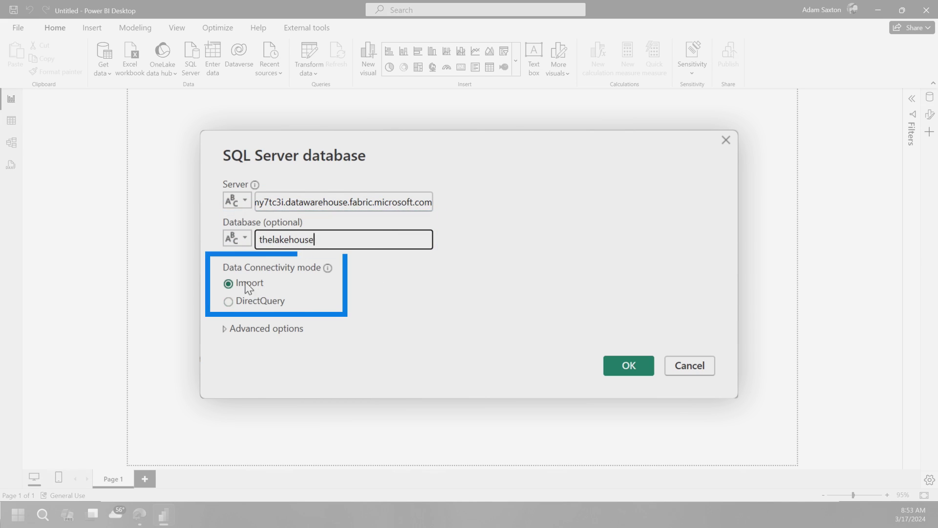
pyautogui.click(631, 368)
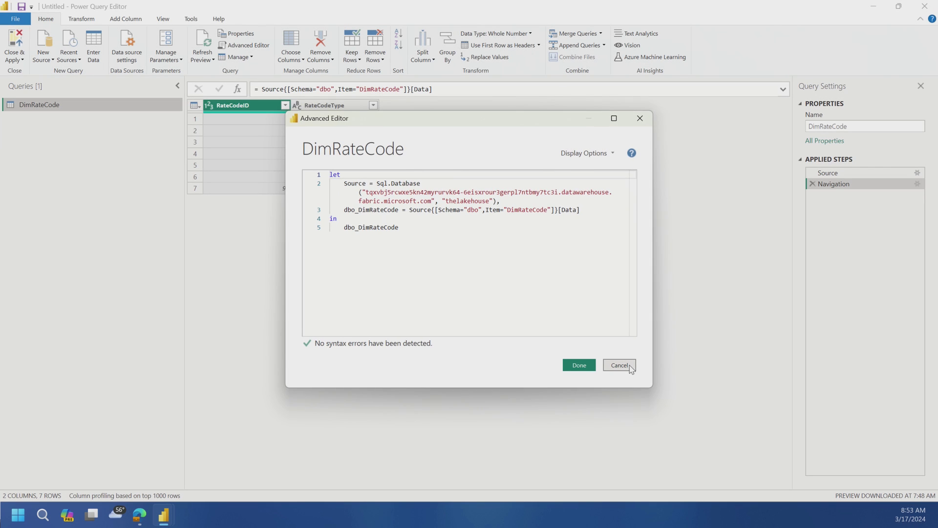
pyautogui.click(630, 367)
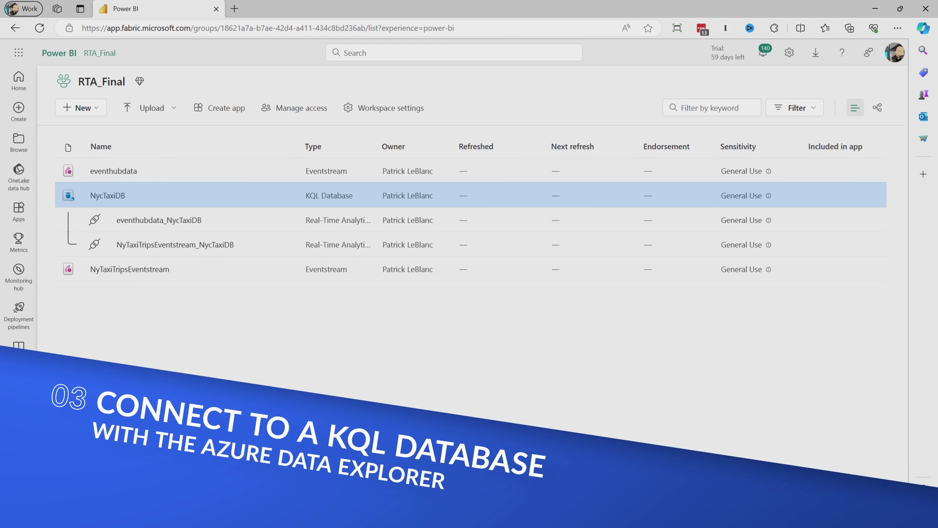
# - Review NycTaxiDB's settings tabs, then open the database page and copy its Query URI
pyautogui.click(287, 196)
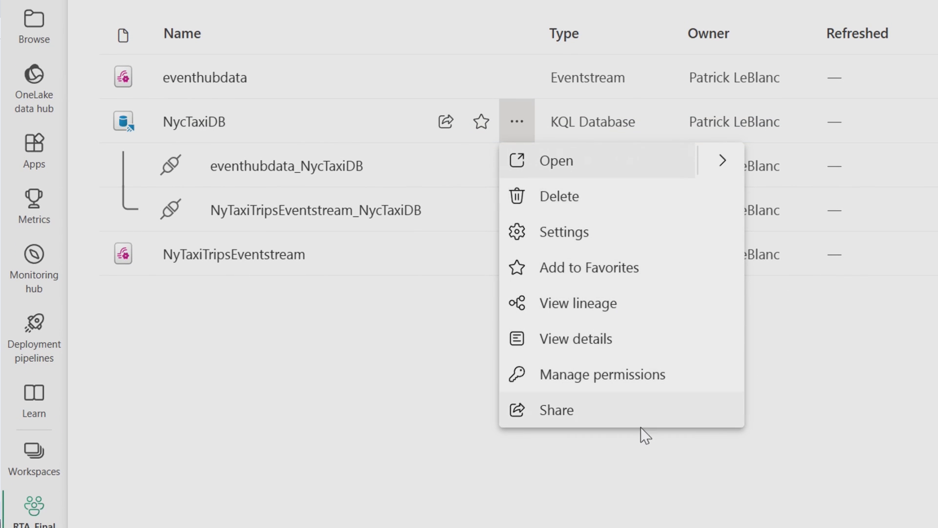
pyautogui.click(605, 247)
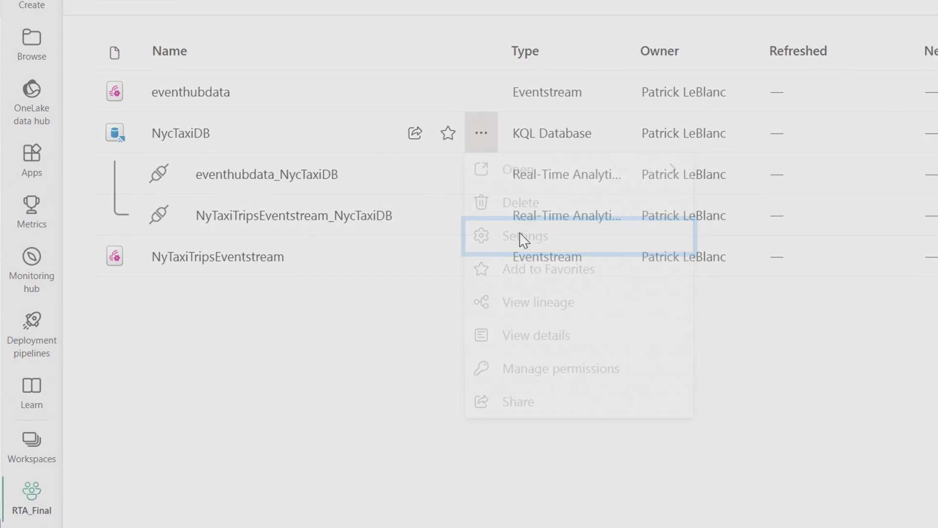
pyautogui.click(804, 38)
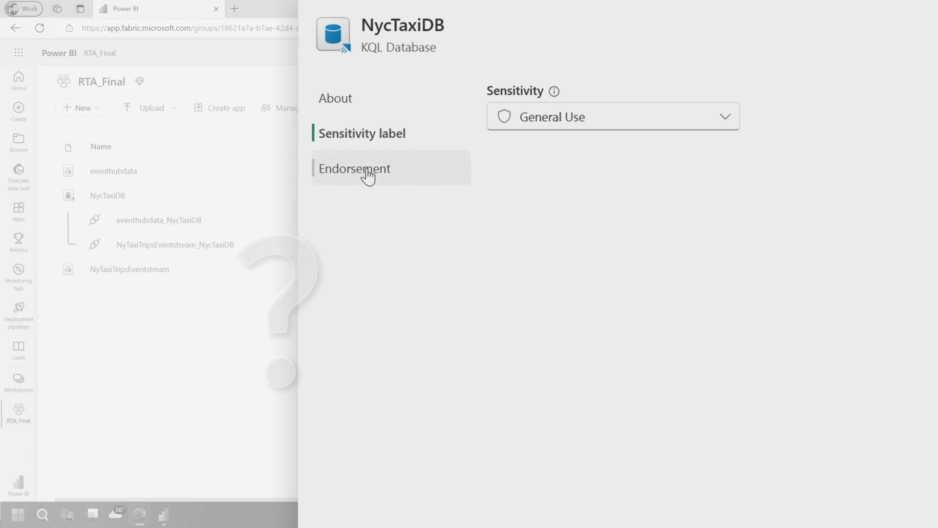
pyautogui.click(382, 175)
pyautogui.click(368, 108)
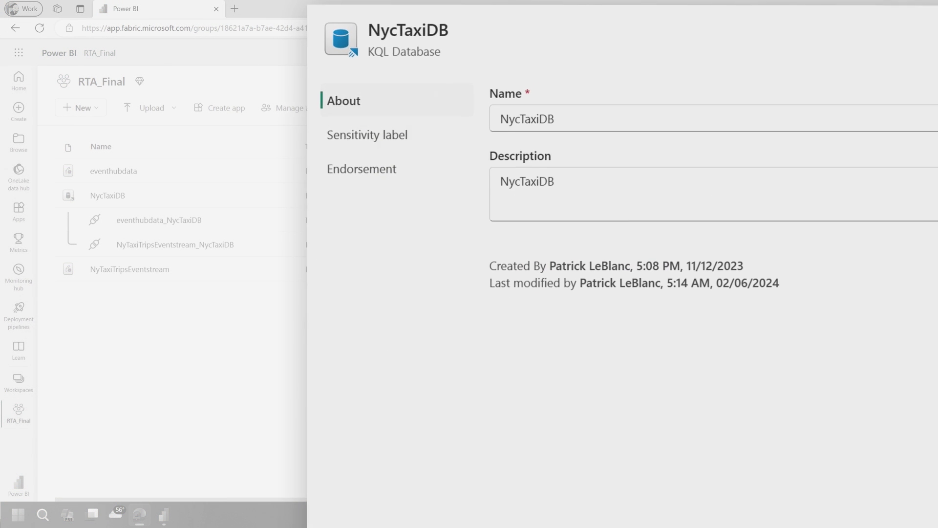
pyautogui.click(901, 84)
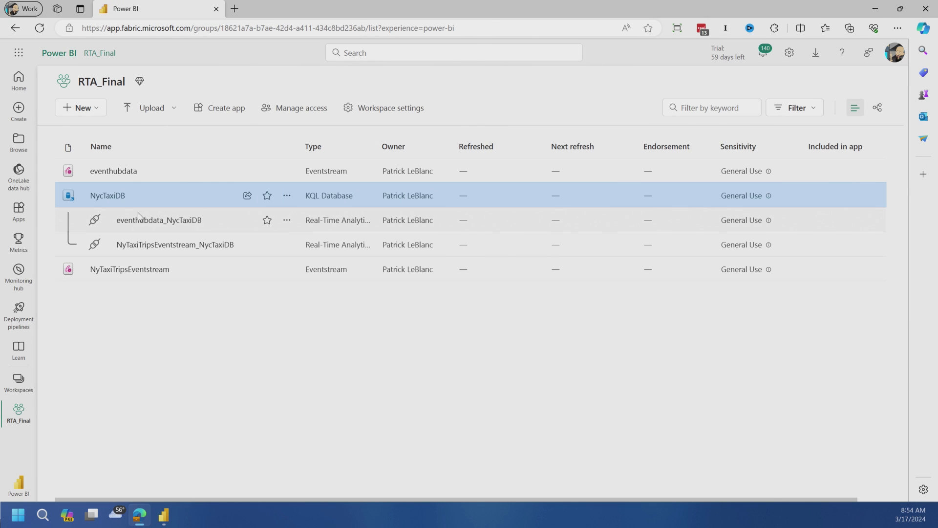
pyautogui.click(108, 196)
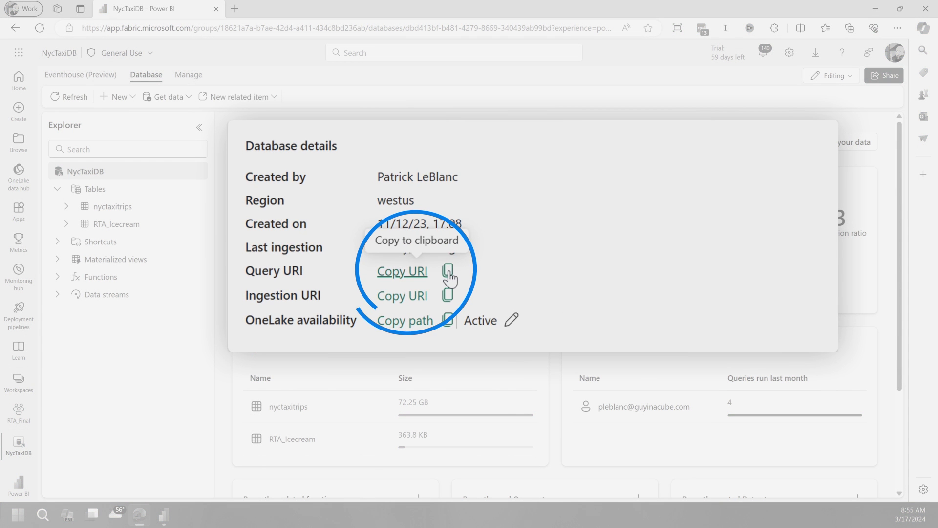
pyautogui.click(449, 272)
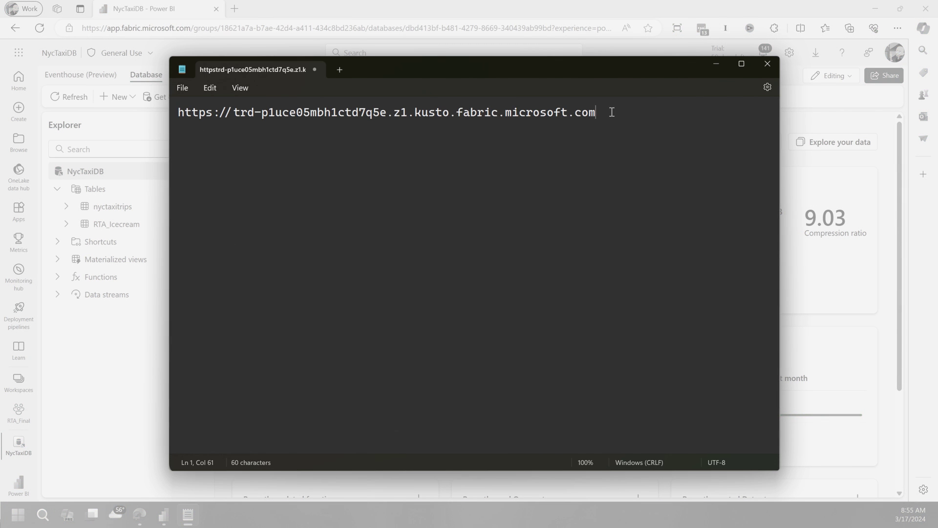
# - Add the missing N so the noted database name reads NycTaxiDB
pyautogui.moveTo(612, 112); pyautogui.dragTo(289, 98)
pyautogui.write('N')
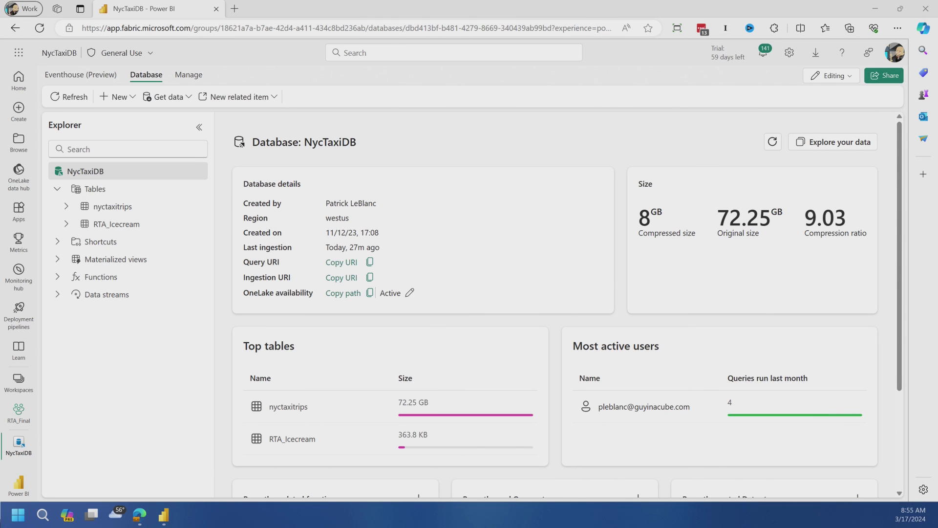
# - Find and choose the Azure Data Explorer (Kusto) connector in the full Get data catalogue
pyautogui.click(164, 515)
pyautogui.click(103, 60)
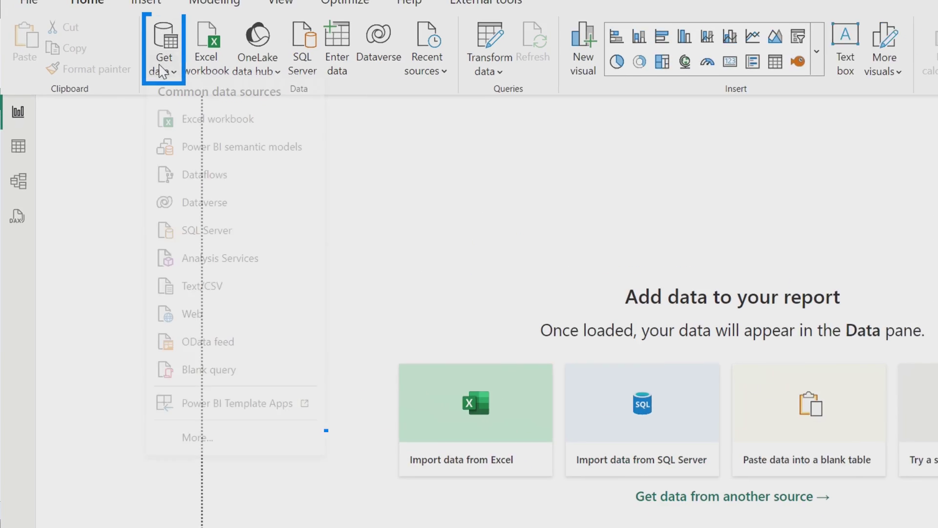
pyautogui.click(266, 501)
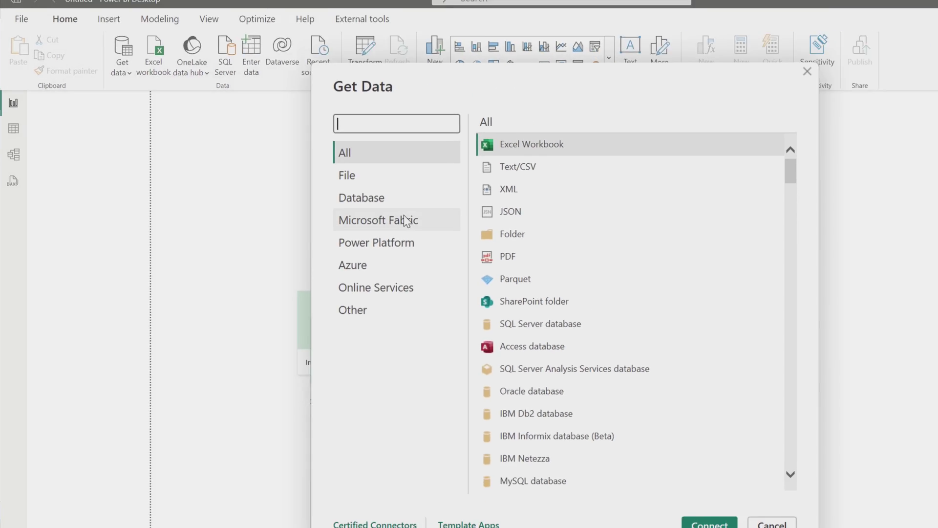
pyautogui.click(405, 221)
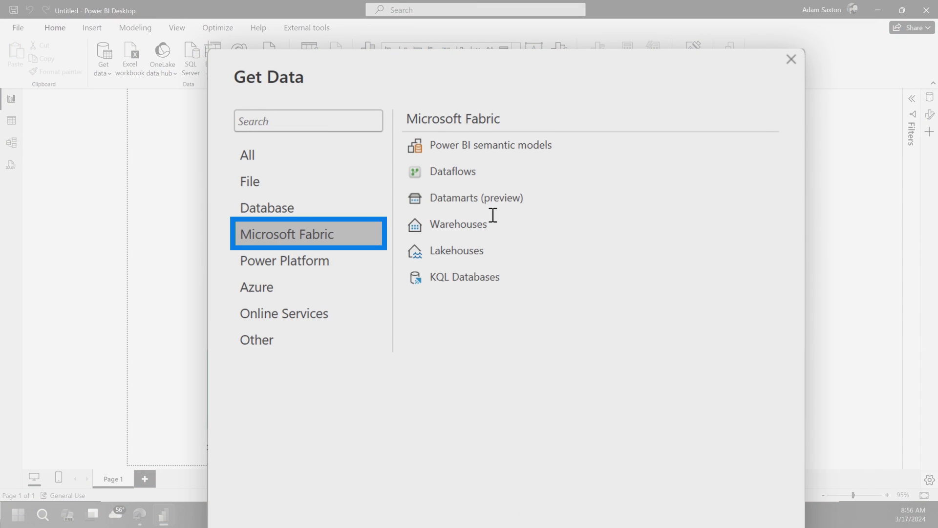
pyautogui.click(313, 121)
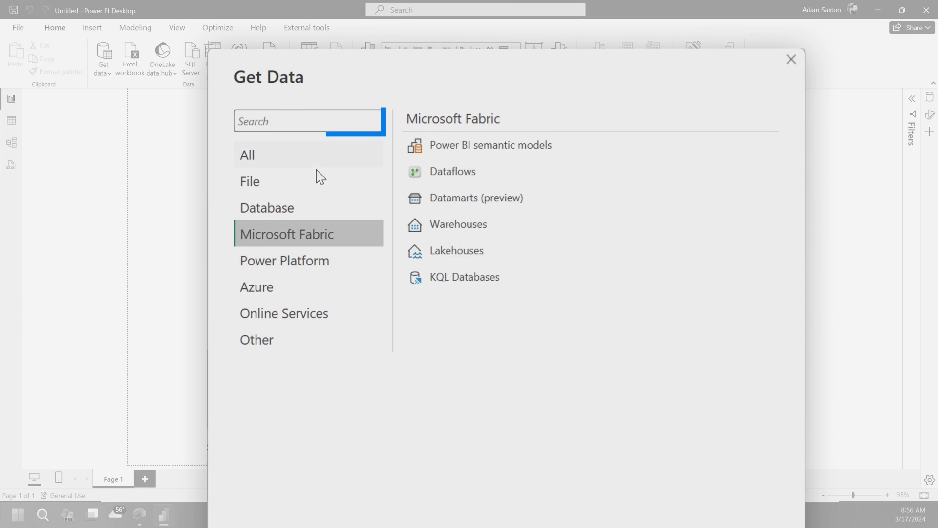
pyautogui.write('Data Explor')
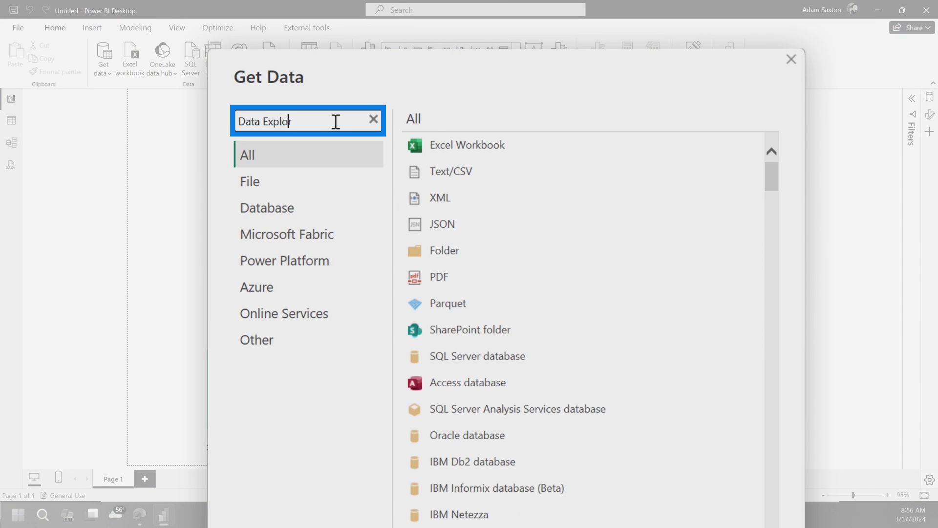
pyautogui.write('er')
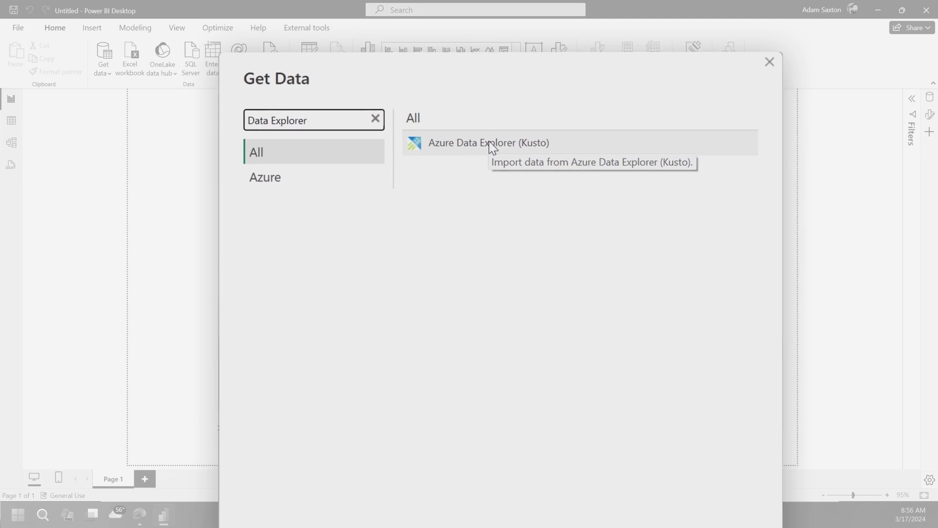
pyautogui.click(501, 147)
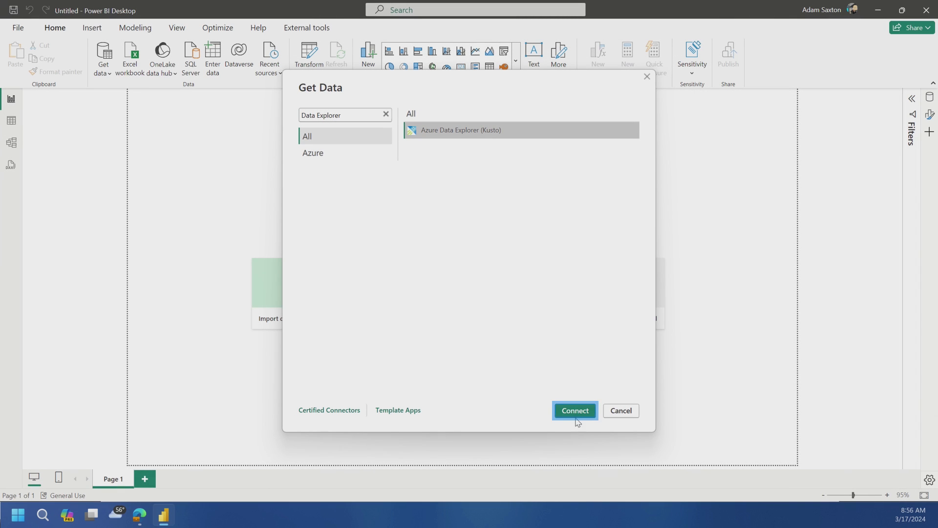
pyautogui.click(575, 411)
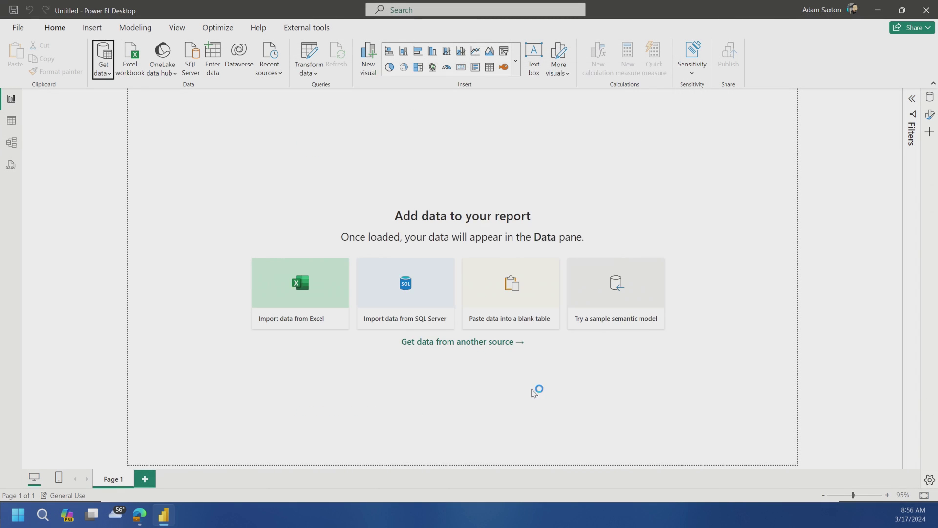
# - Connect using the pasted cluster URL and database NycTaxiDB
pyautogui.hotkey('ctrl', 'v')
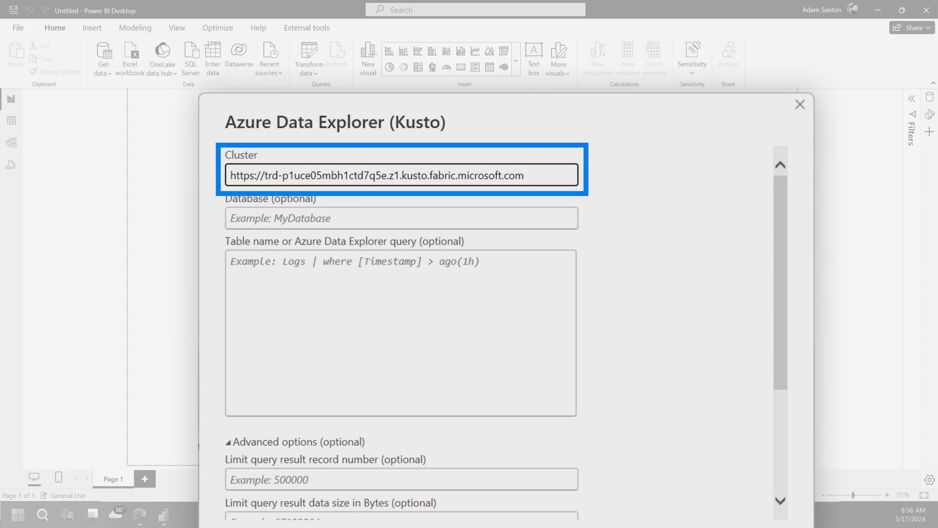
pyautogui.click(337, 210)
pyautogui.write('NycTaxiDB')
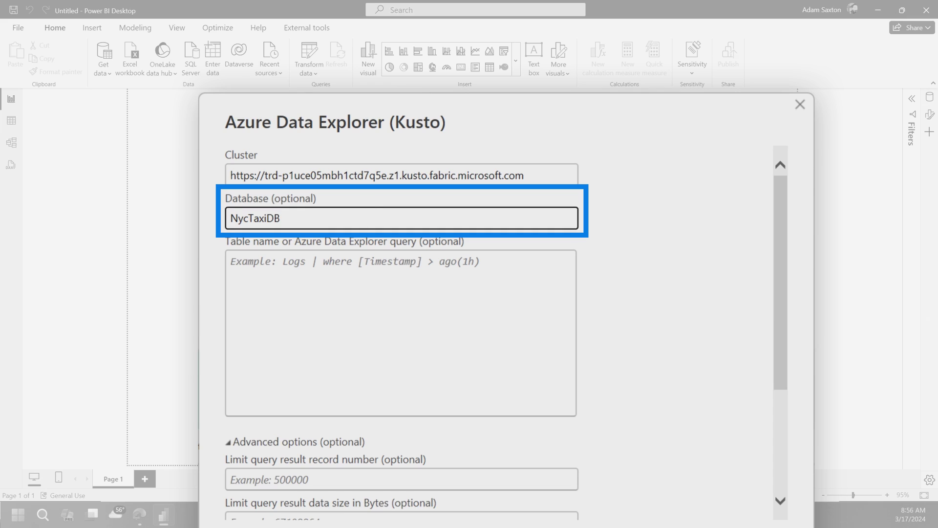
pyautogui.click(584, 381)
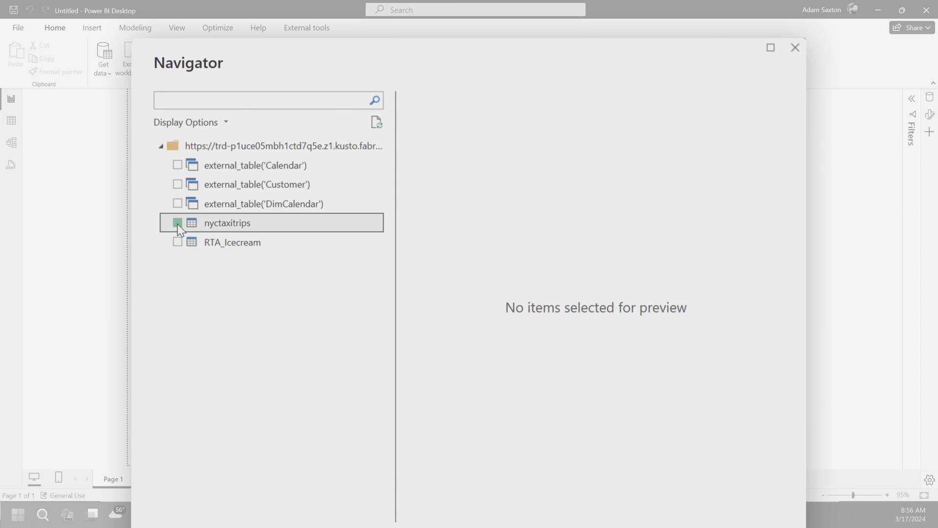
# - Load the RTA_Icecream table into Power Query and inspect its AzureDataExplorer.Contents M code
pyautogui.click(178, 223)
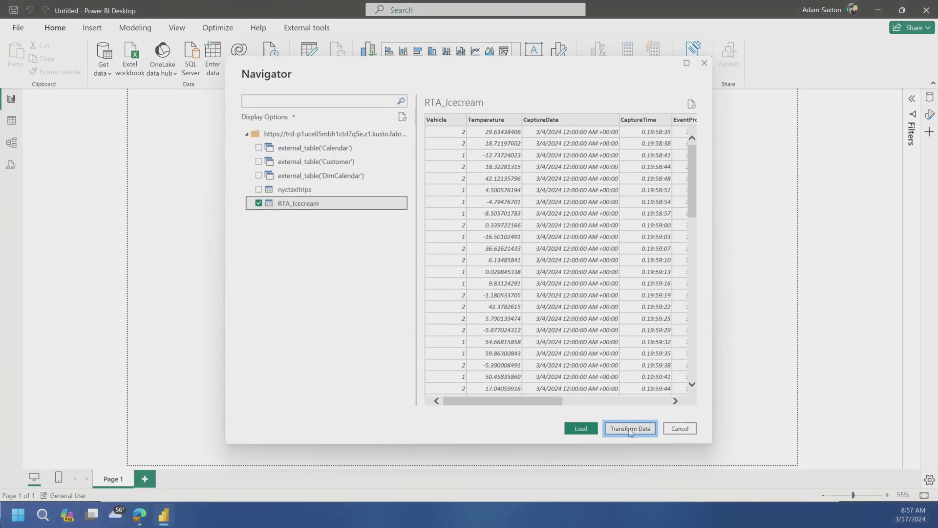
pyautogui.click(633, 466)
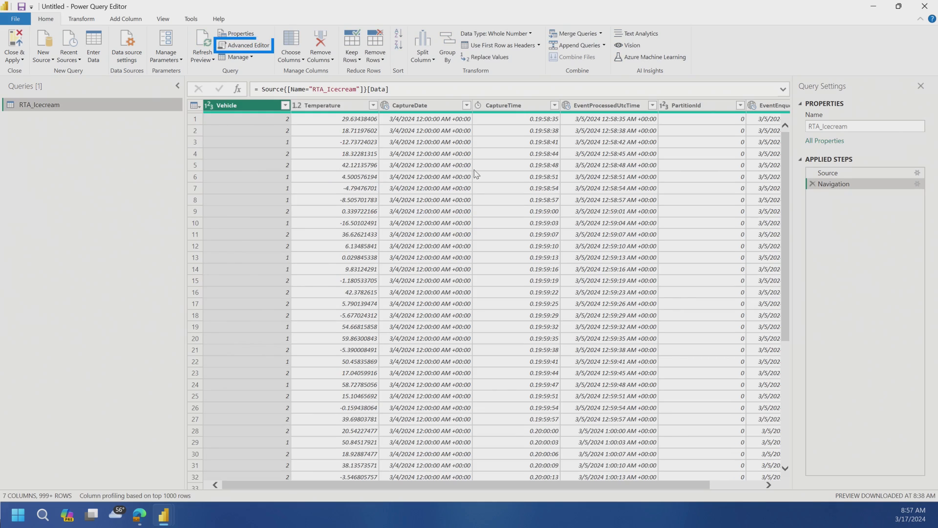
pyautogui.click(251, 46)
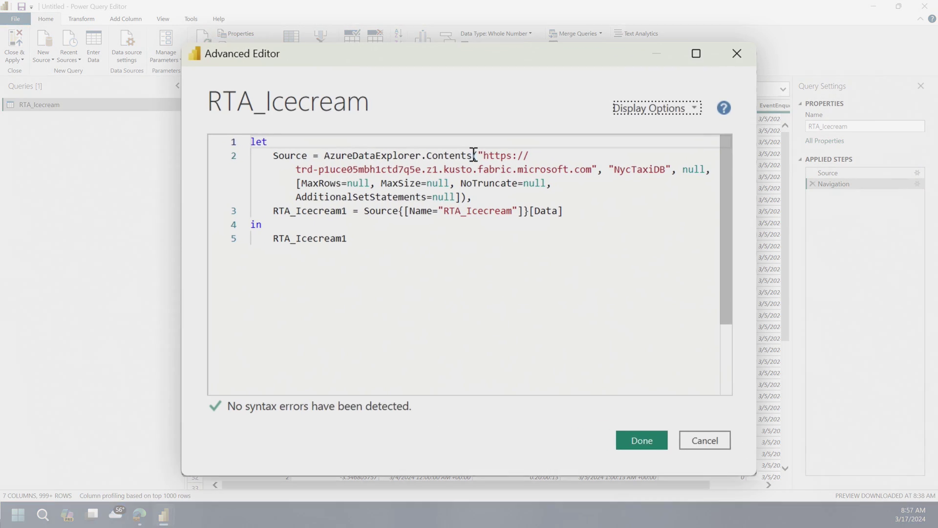
pyautogui.moveTo(473, 156); pyautogui.dragTo(377, 148)
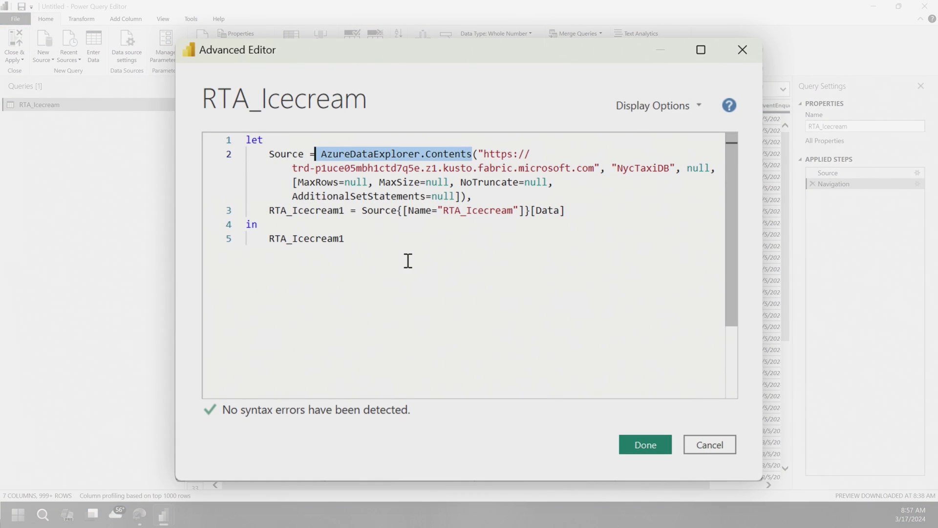
pyautogui.press('Escape')
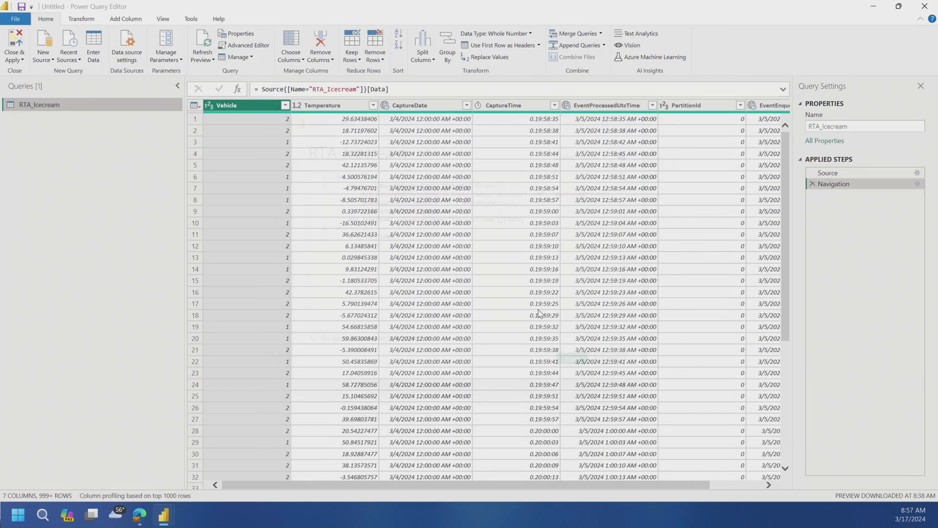
# - Delete the RTA_Icecream query
pyautogui.rightClick(64, 106)
pyautogui.click(89, 135)
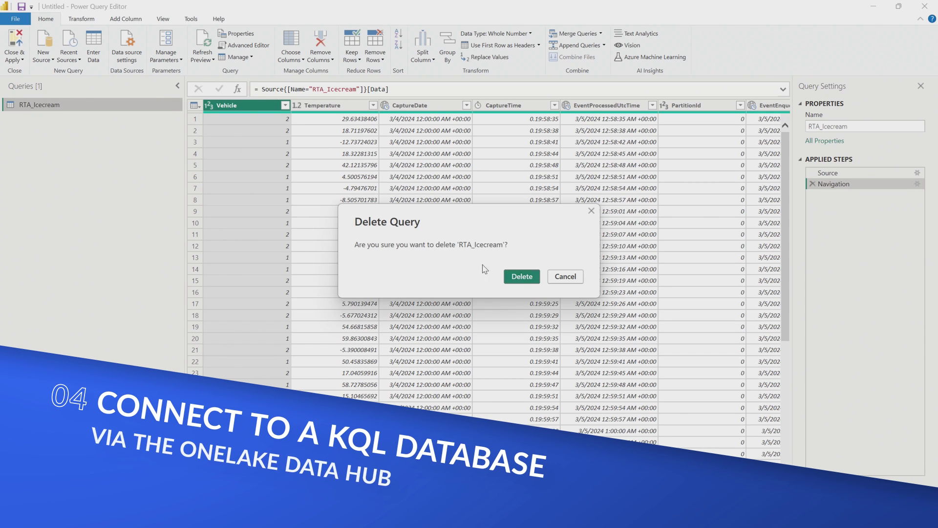
pyautogui.click(509, 275)
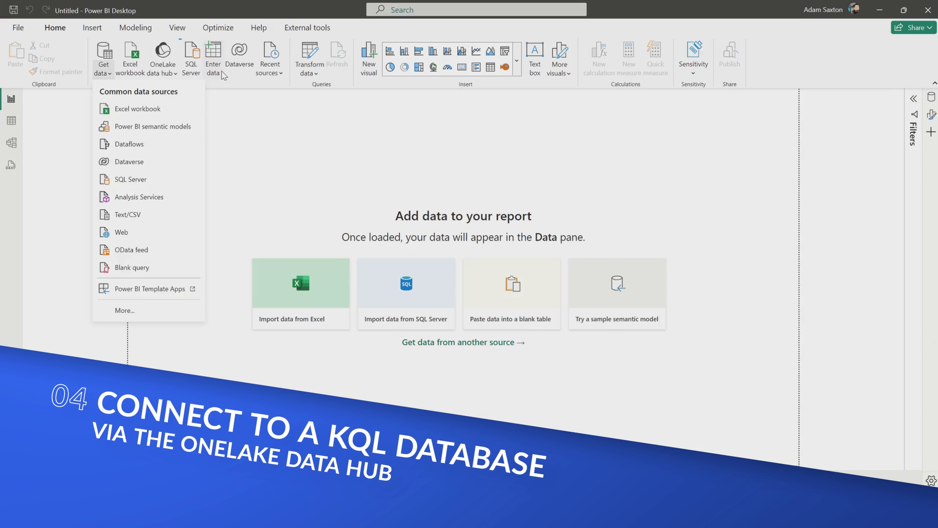
# - Select the NycTaxiDB KQL database from the OneLake data hub and connect to it
pyautogui.click(163, 68)
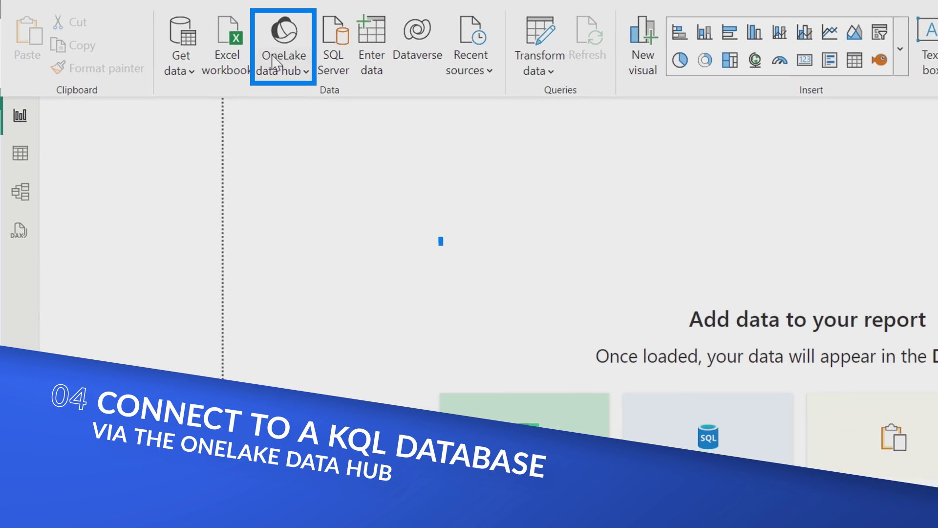
pyautogui.click(163, 68)
pyautogui.click(374, 268)
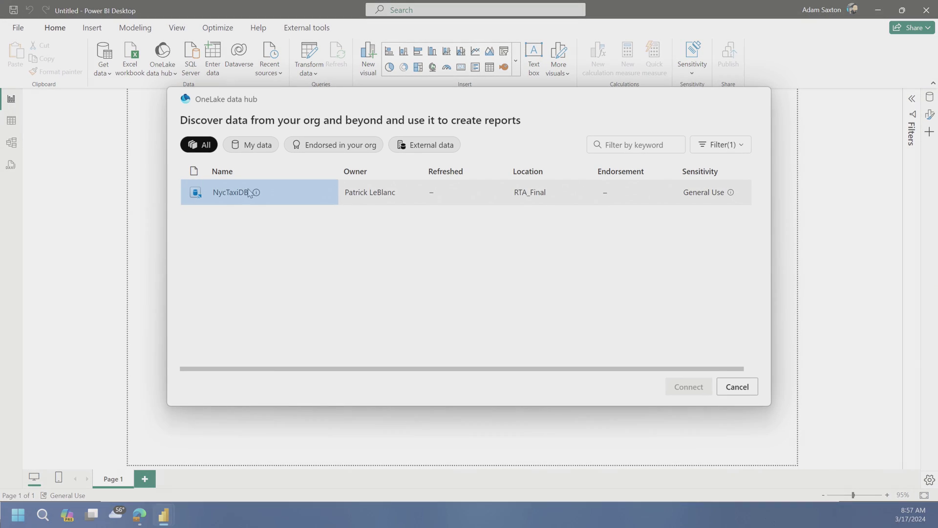
pyautogui.click(250, 193)
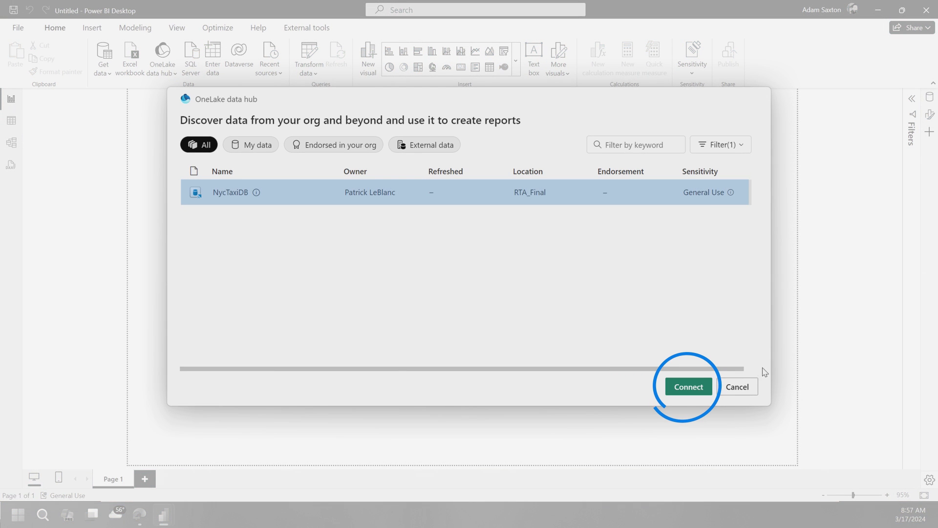
pyautogui.click(700, 386)
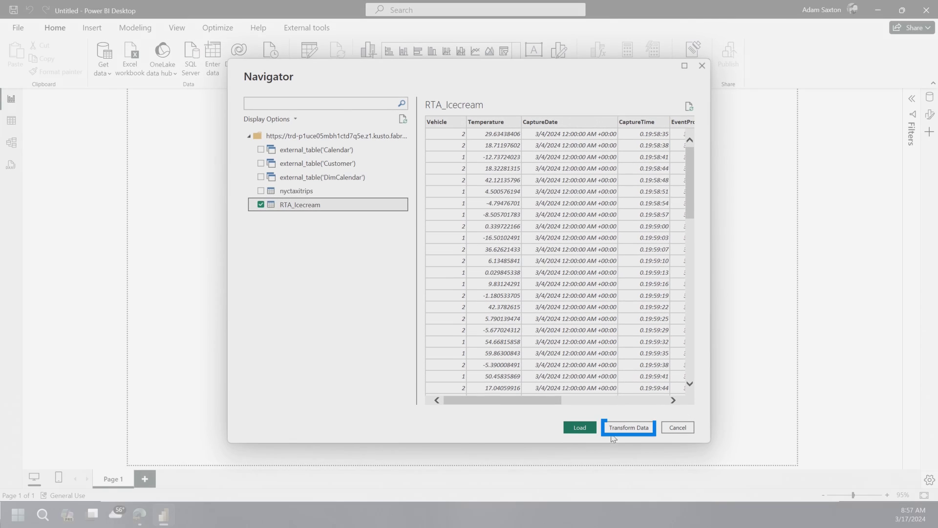
# - Open RTA_Icecream in Power Query using DirectQuery mode and view its M code
pyautogui.click(622, 429)
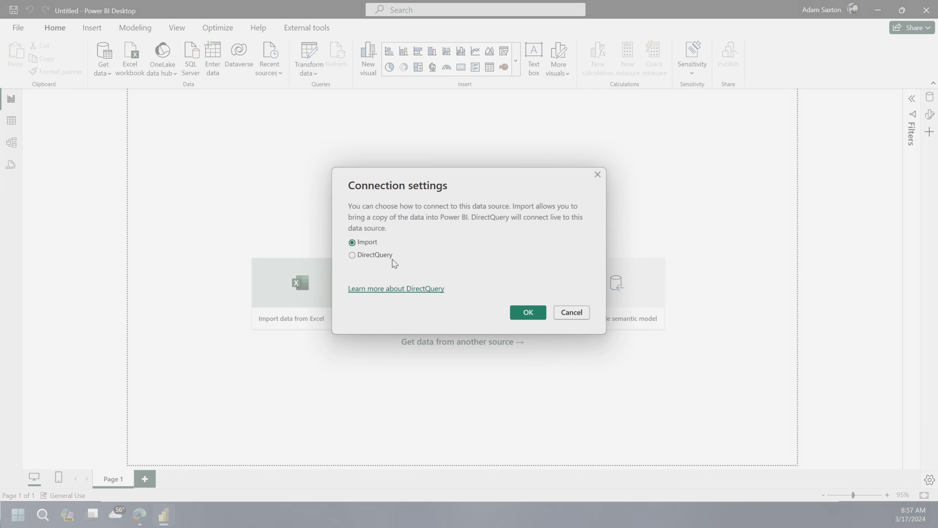
pyautogui.click(534, 315)
pyautogui.click(254, 45)
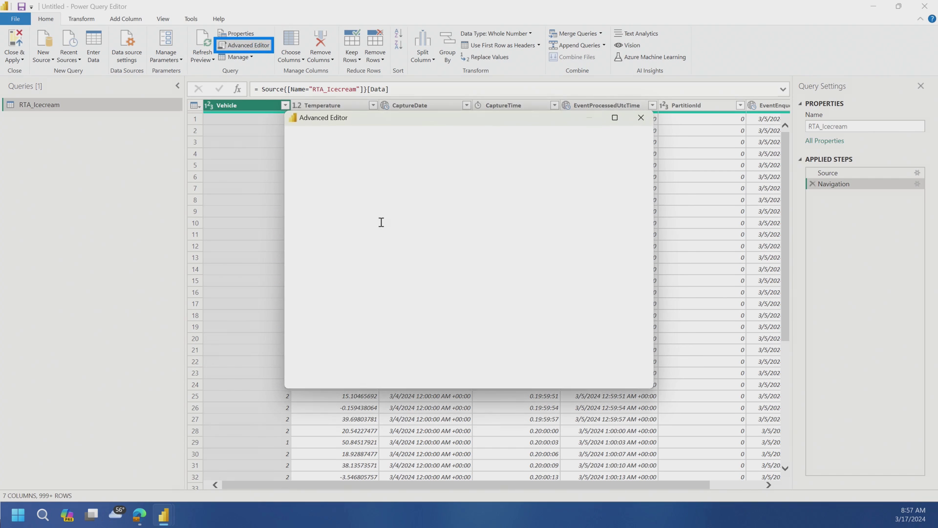